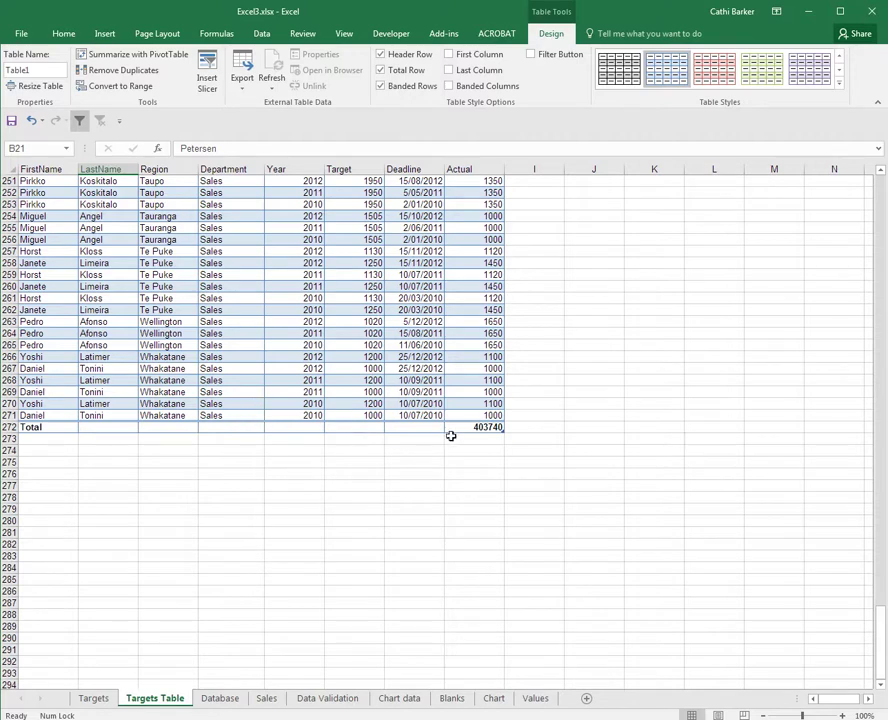
Try Average as the Actual column's calculation in the total row and restore it to Sum.
click(490, 430)
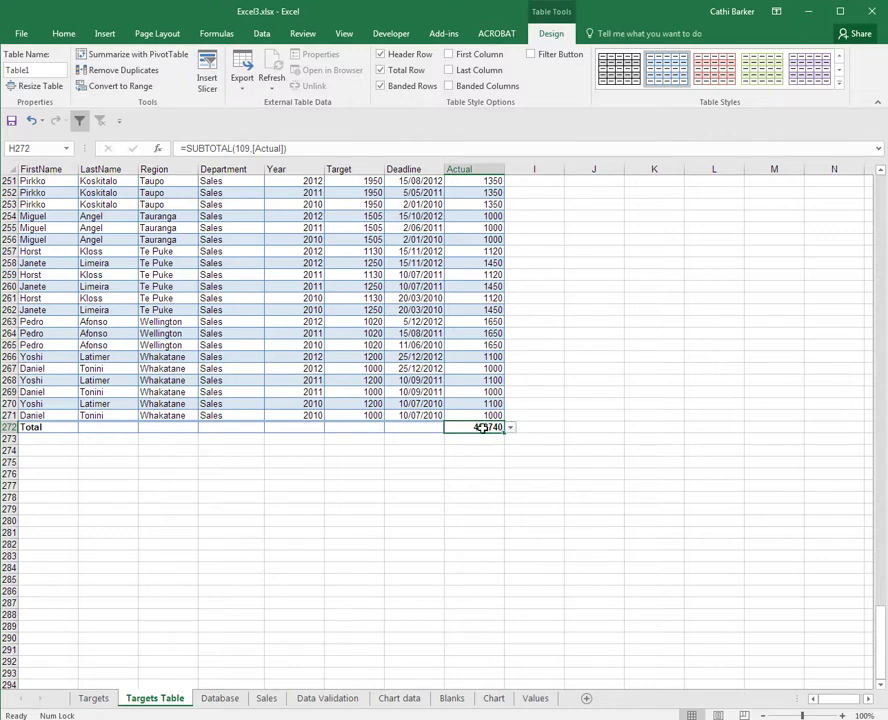
click(510, 428)
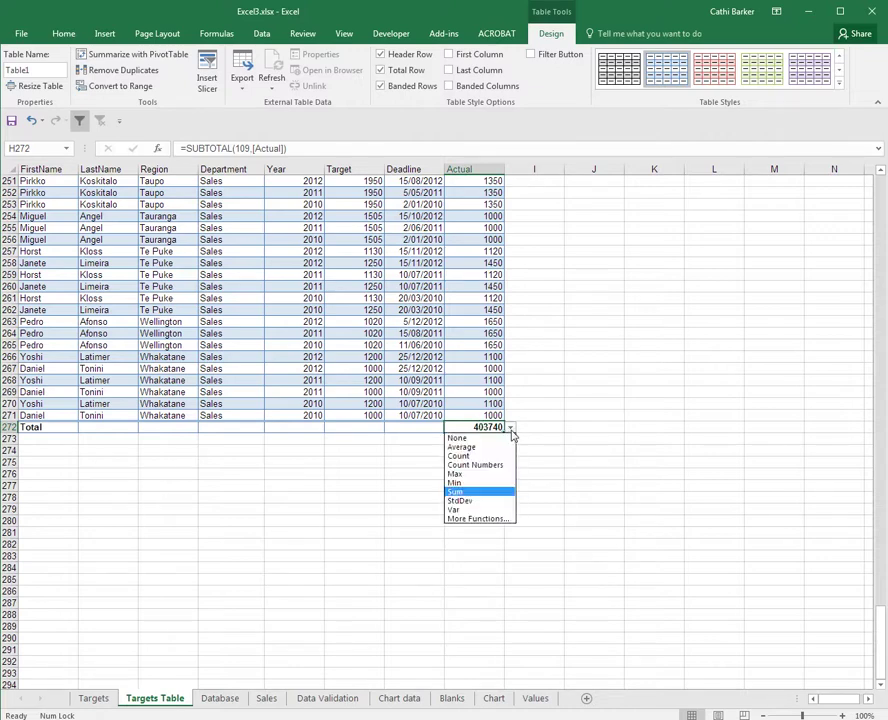
click(498, 447)
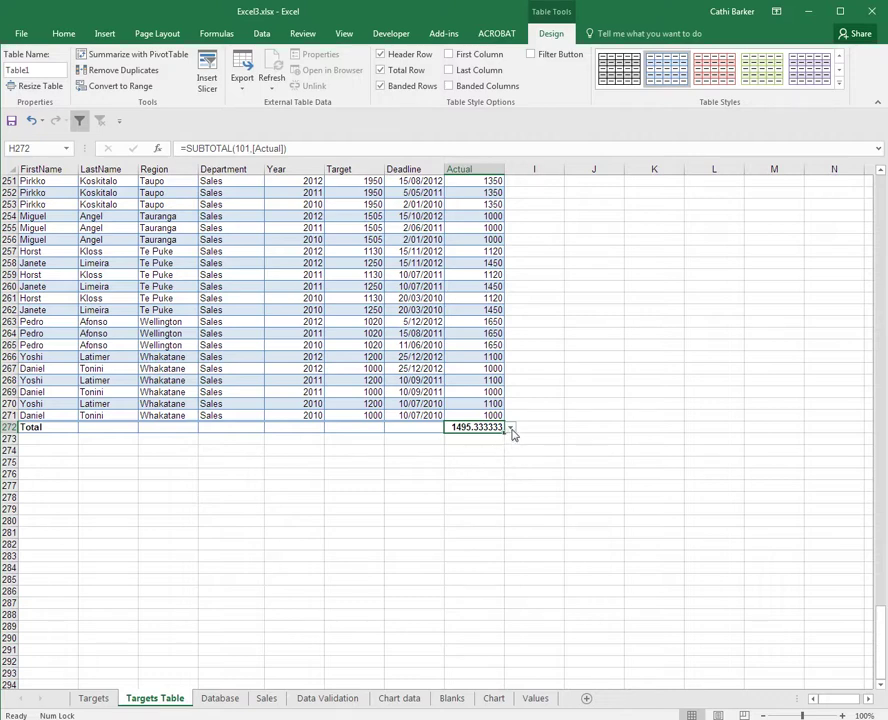
click(511, 428)
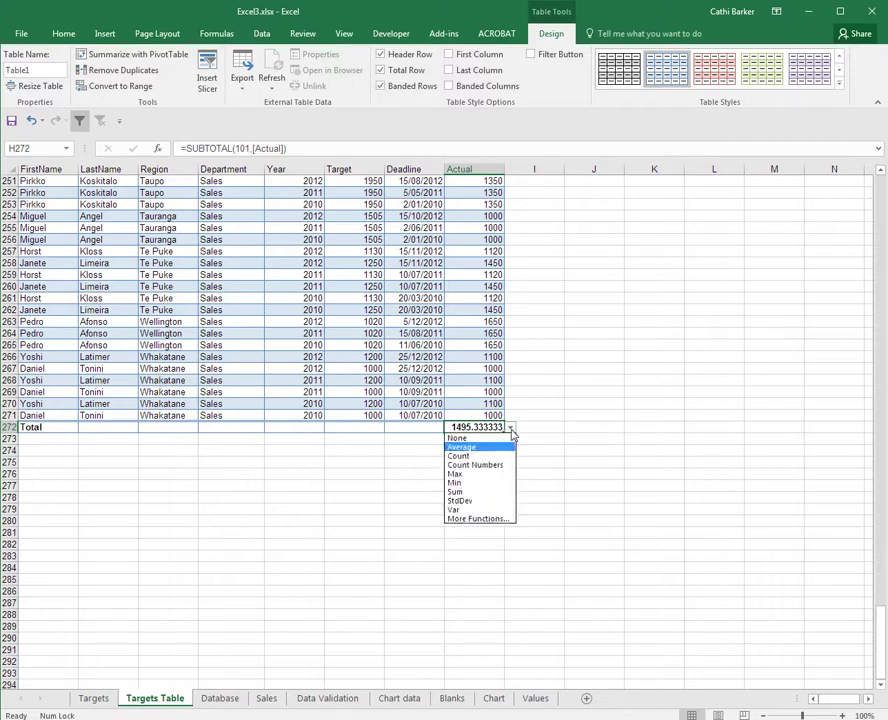
click(458, 492)
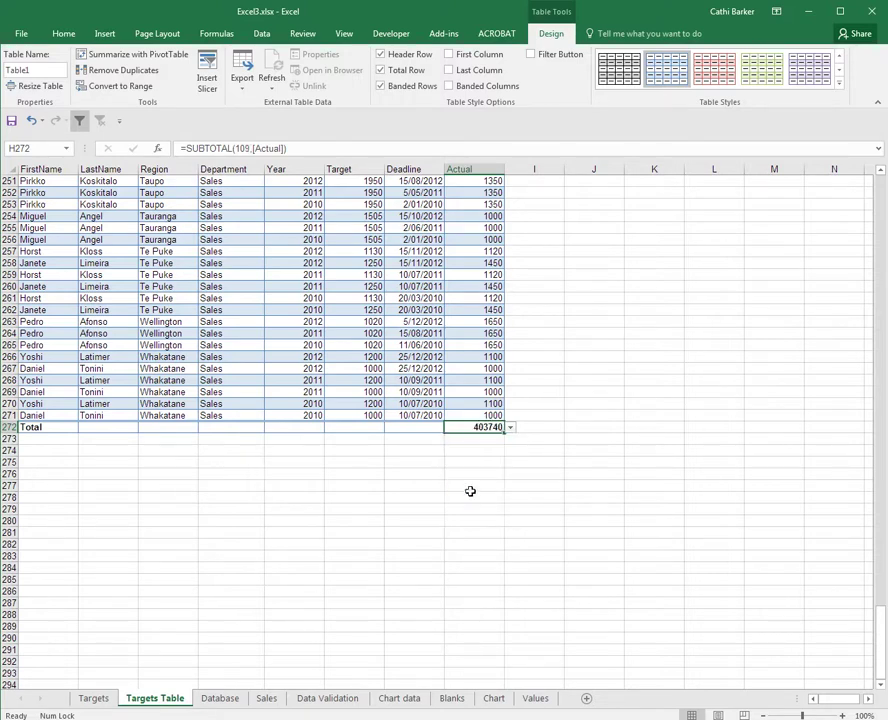
In the table's total row, set the Target column to Average and the LastName column to Count.
click(361, 427)
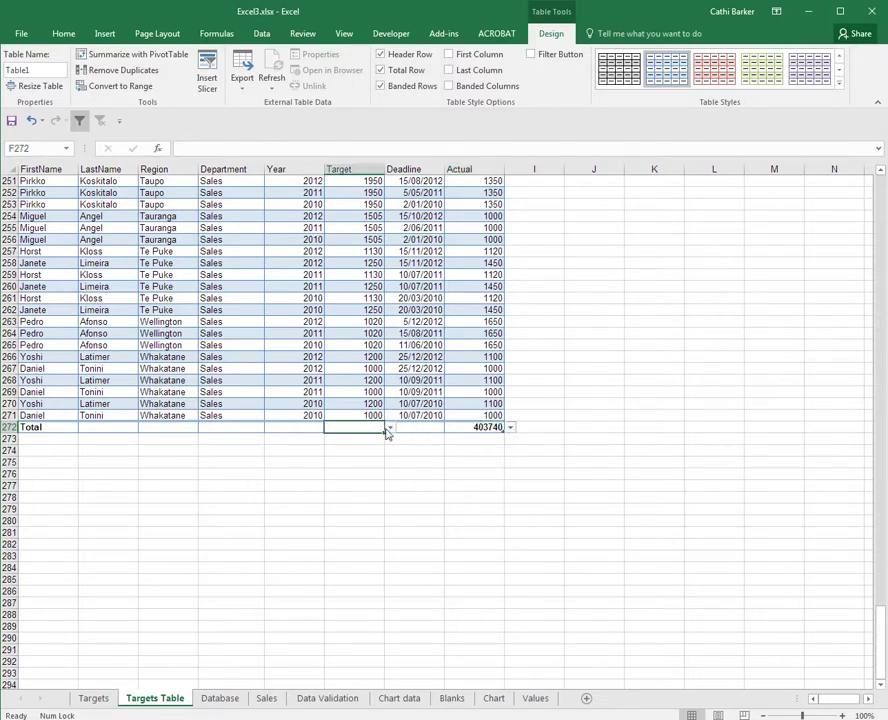
click(390, 428)
click(372, 446)
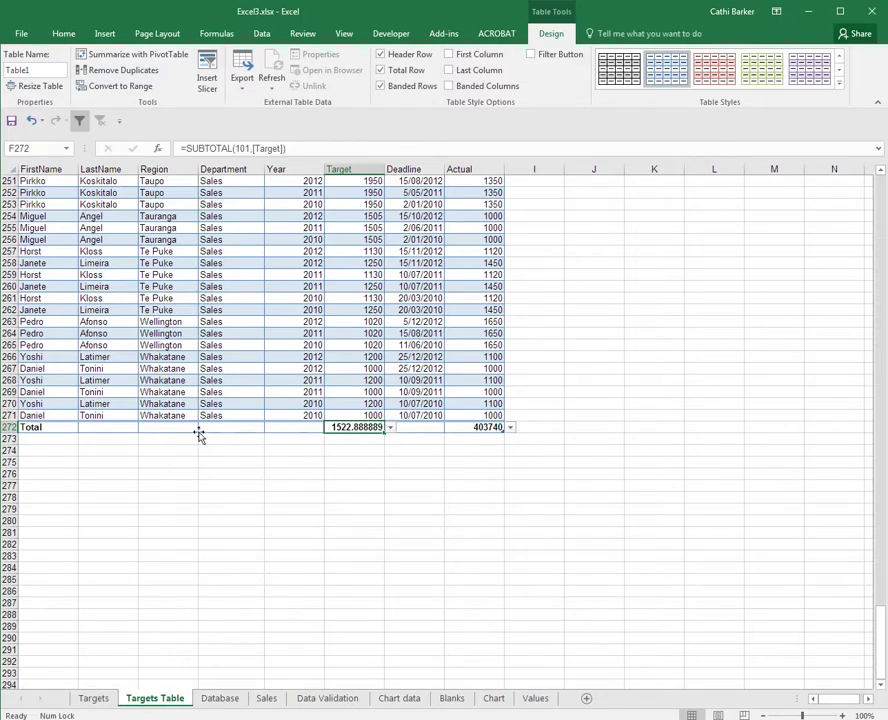
click(128, 427)
click(144, 428)
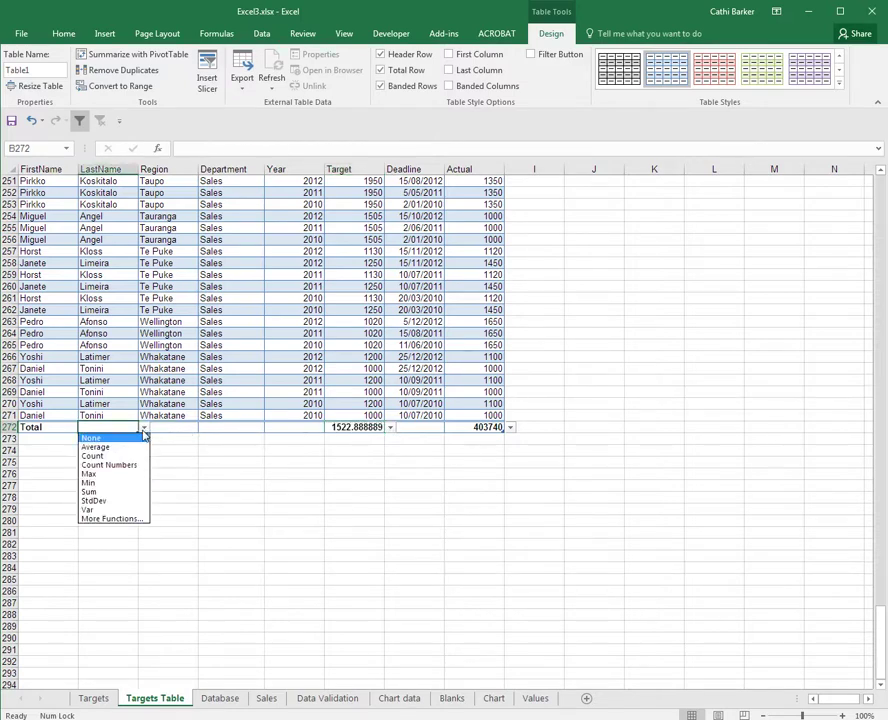
click(125, 457)
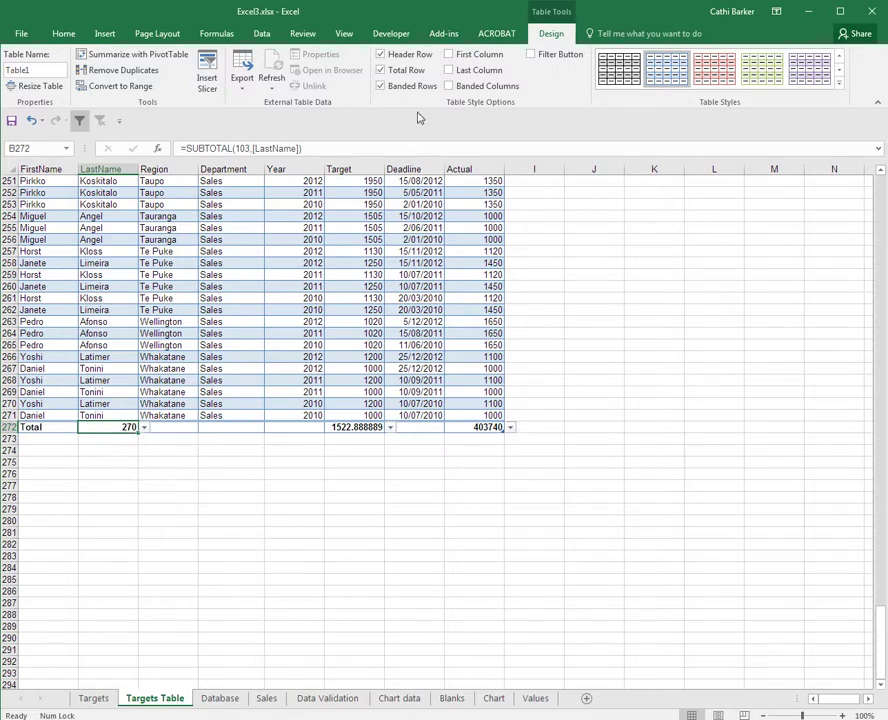
Hide the table's total row and show it again.
click(406, 72)
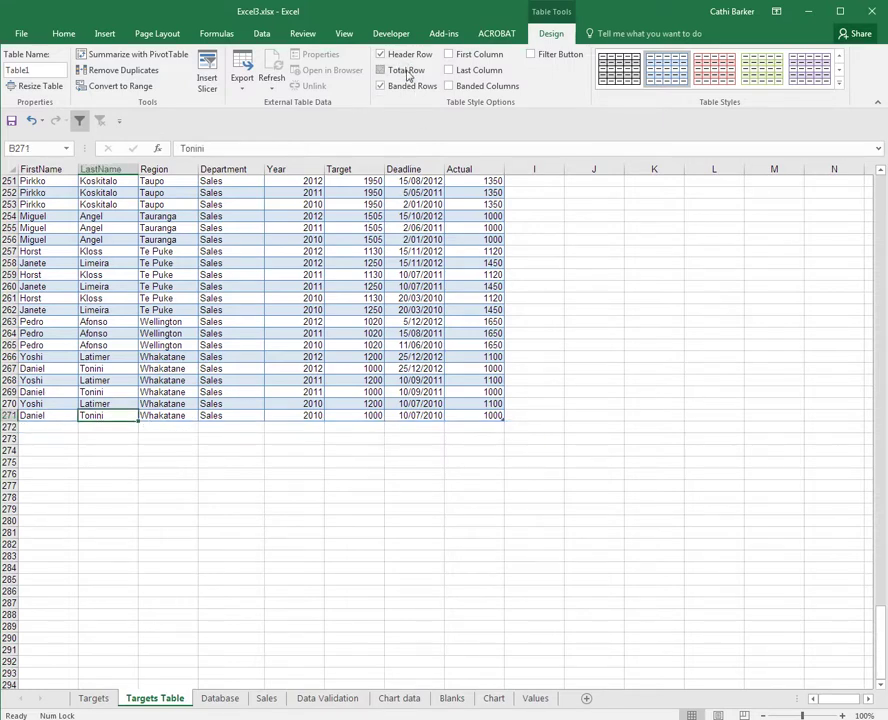
click(380, 71)
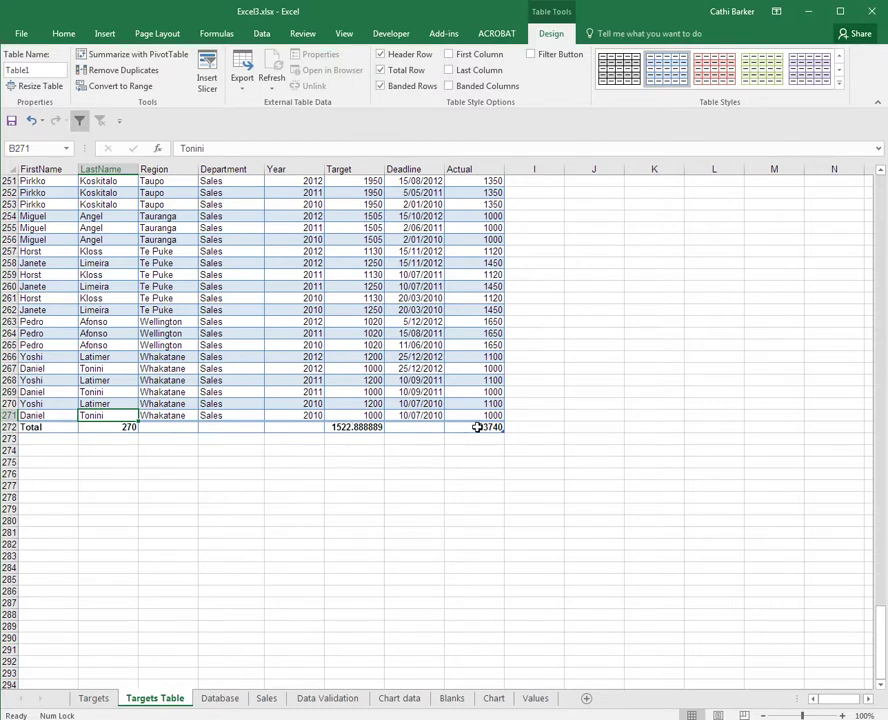
Examine the SUBTOTAL formulas behind the Actual, Target and LastName totals, comparing their function numbers.
click(477, 427)
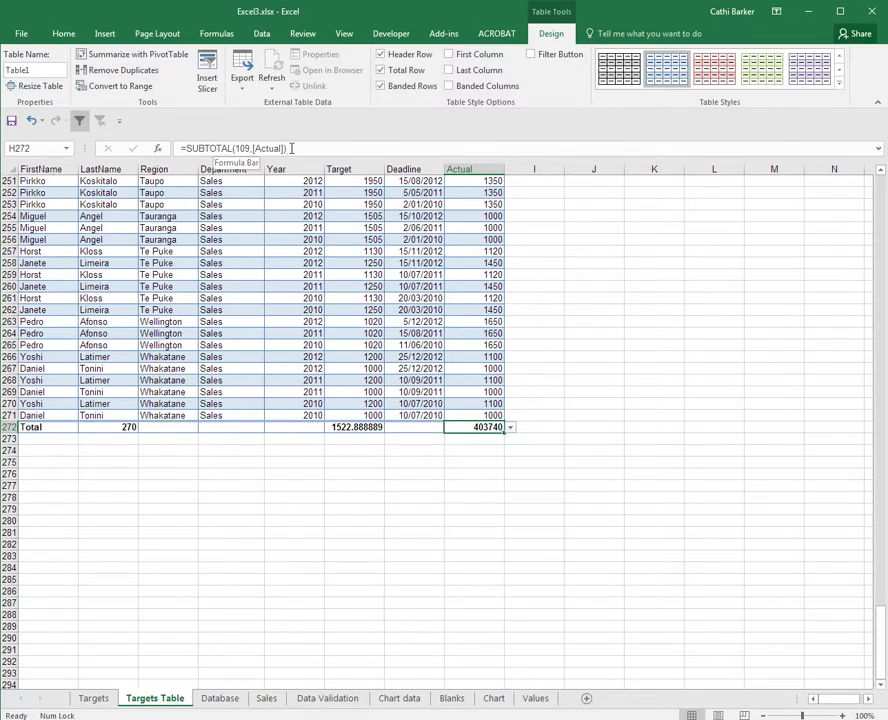
click(358, 428)
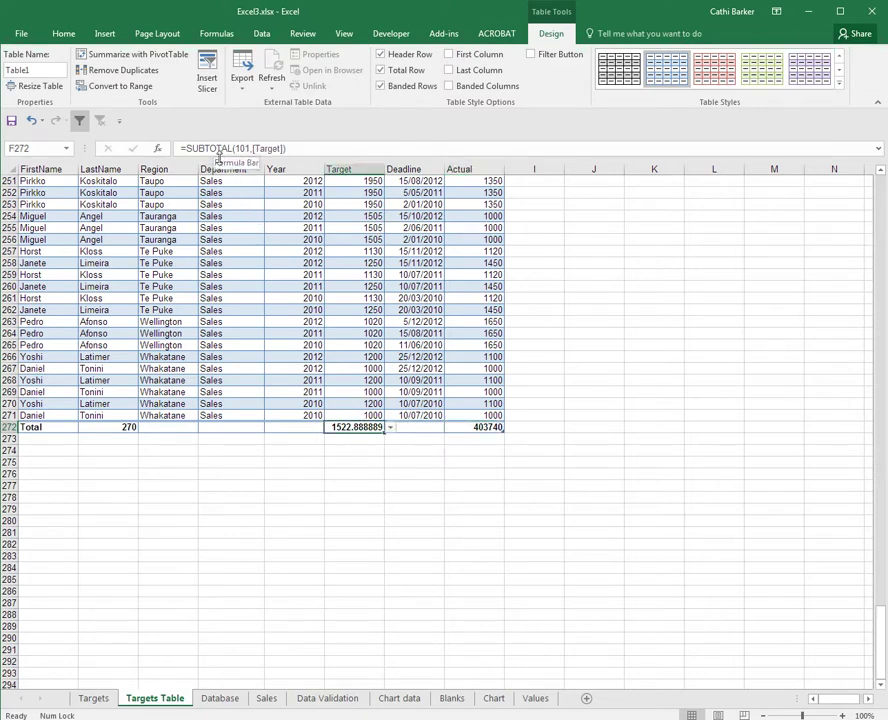
click(123, 428)
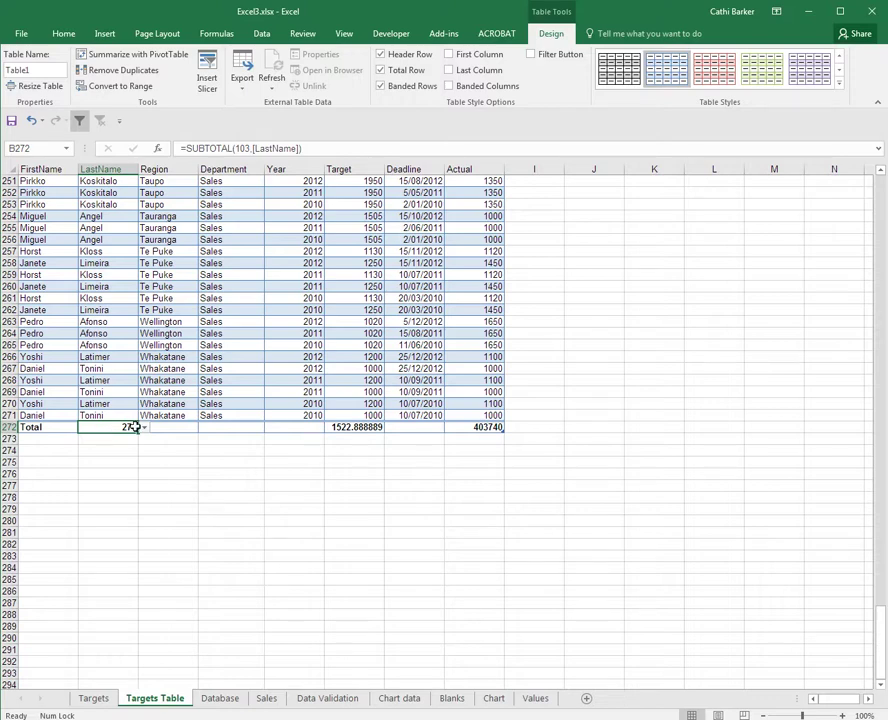
click(145, 428)
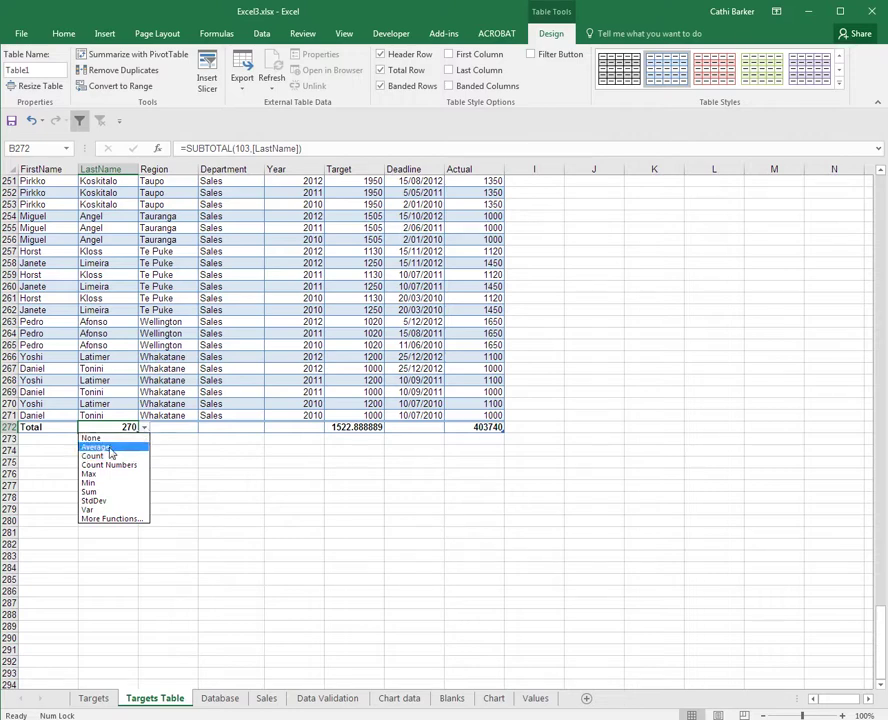
click(145, 428)
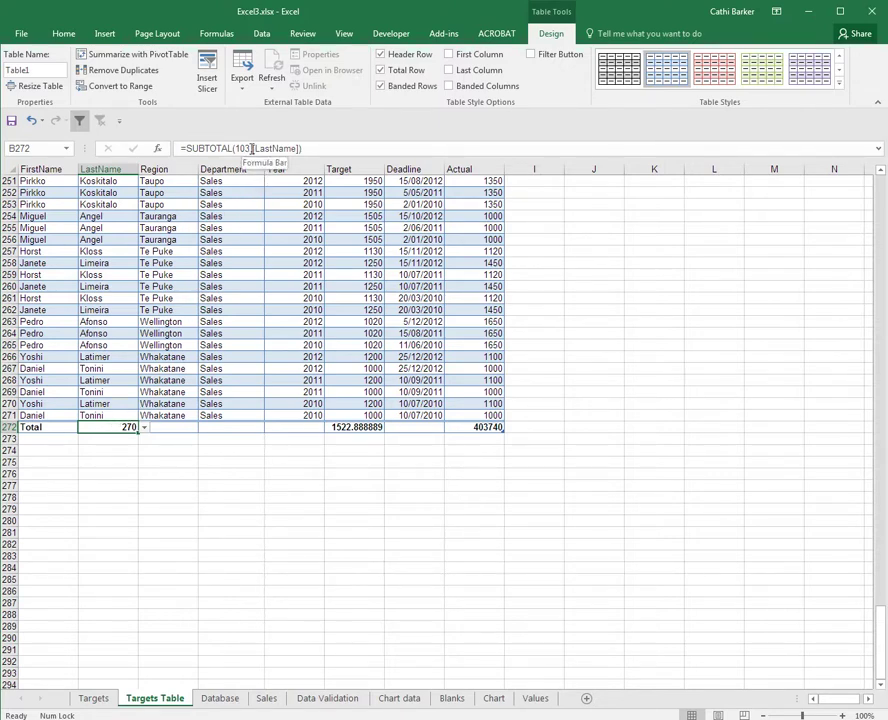
click(370, 427)
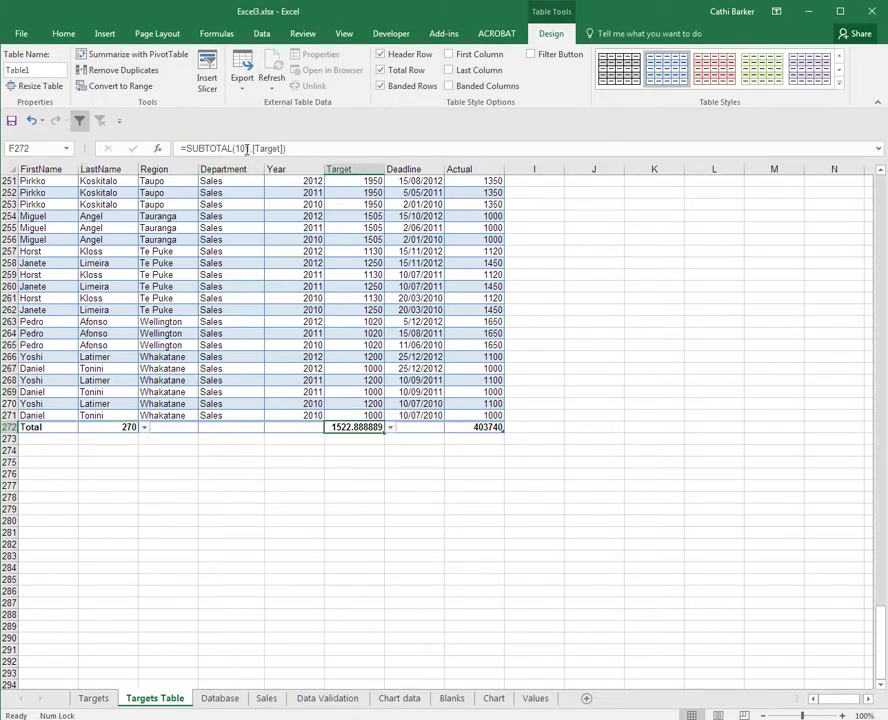
click(487, 428)
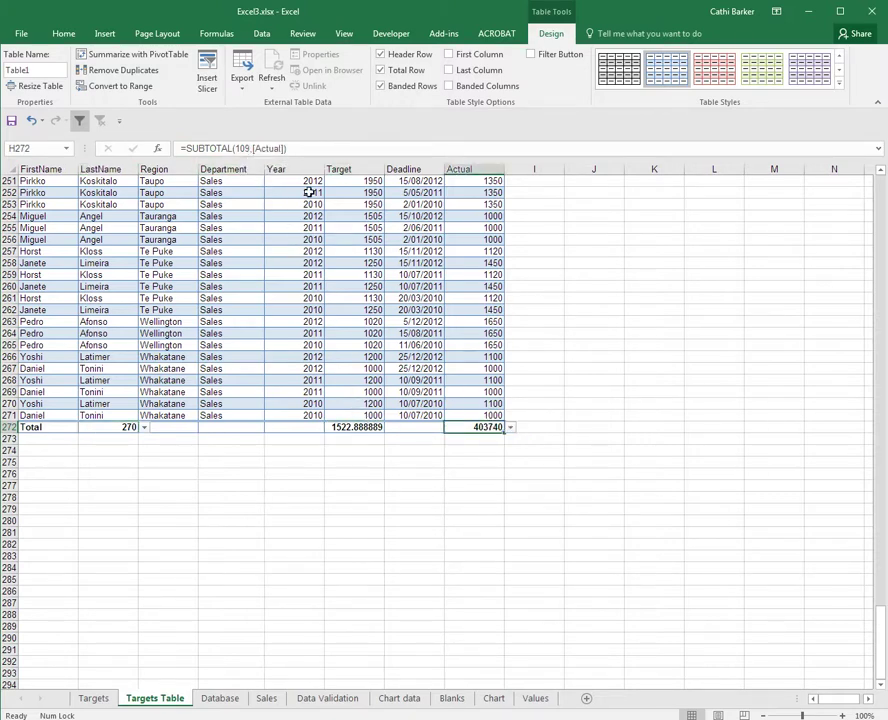
click(372, 427)
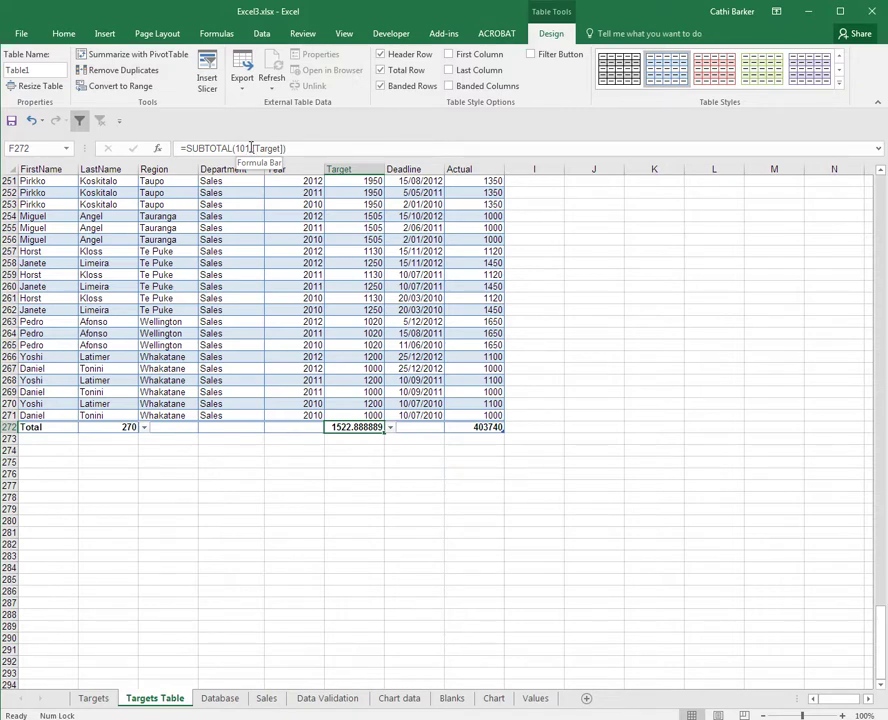
click(113, 427)
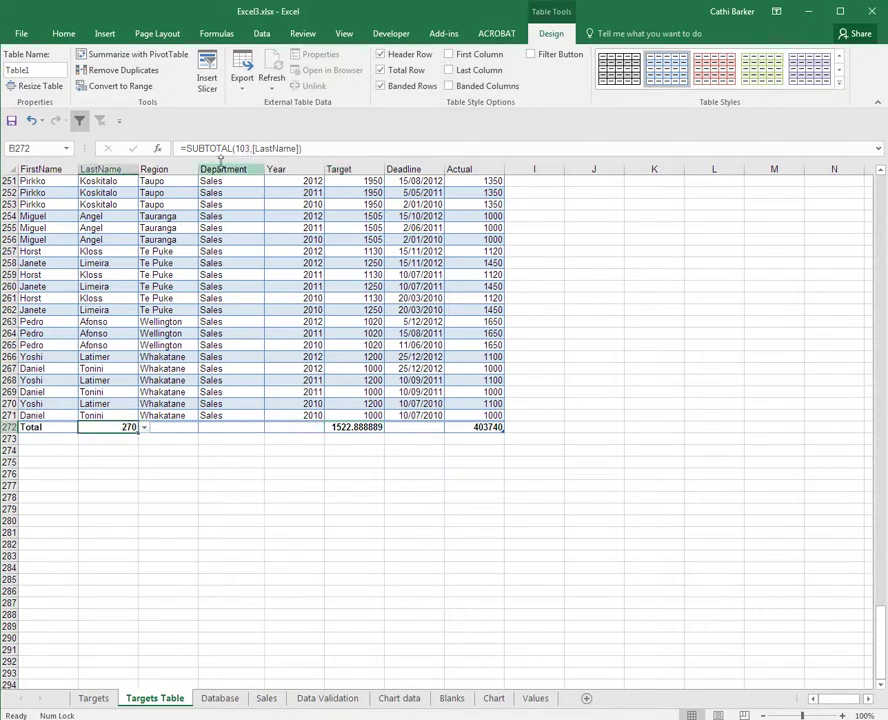
Turn on the table's filter buttons and filter the Region column to show only Tauranga.
click(530, 57)
click(180, 181)
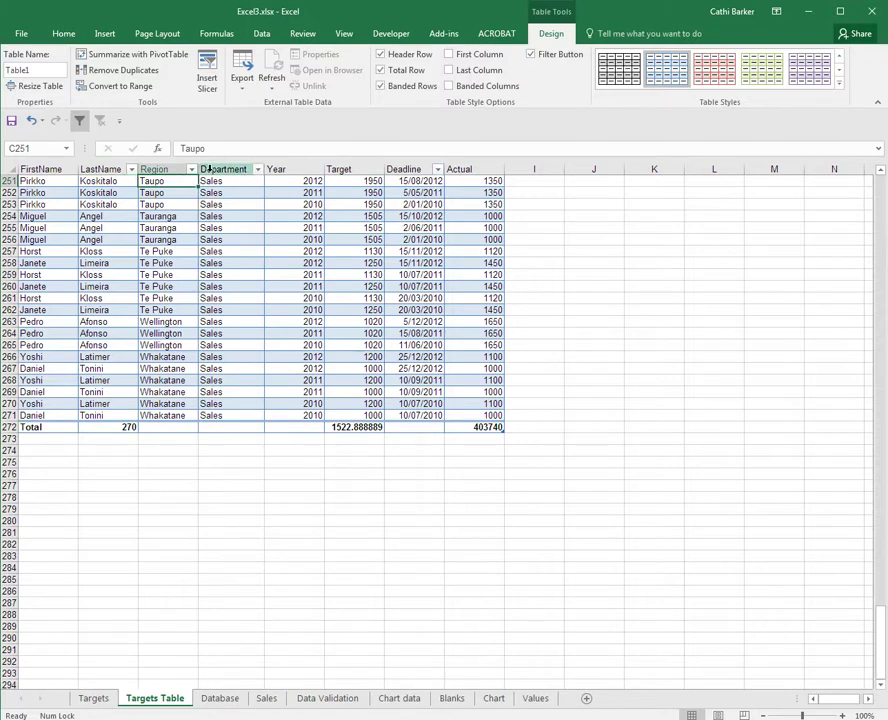
click(191, 170)
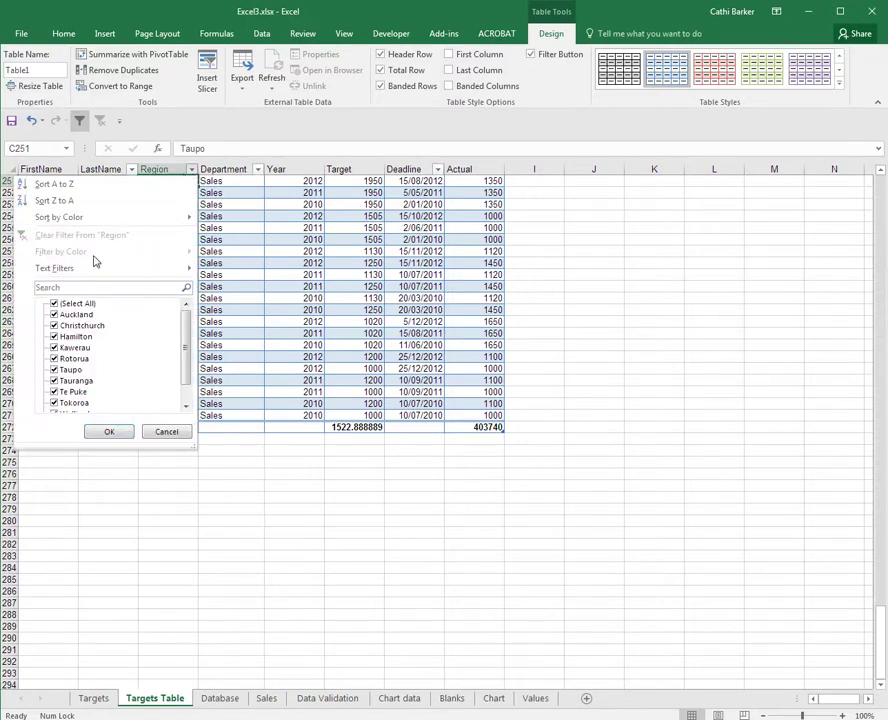
click(60, 303)
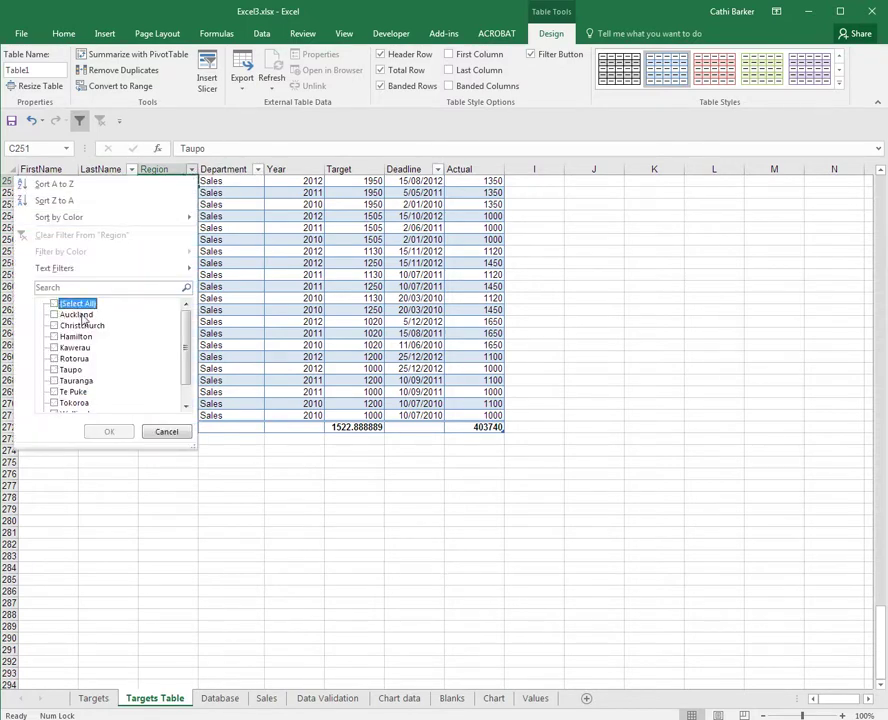
click(62, 381)
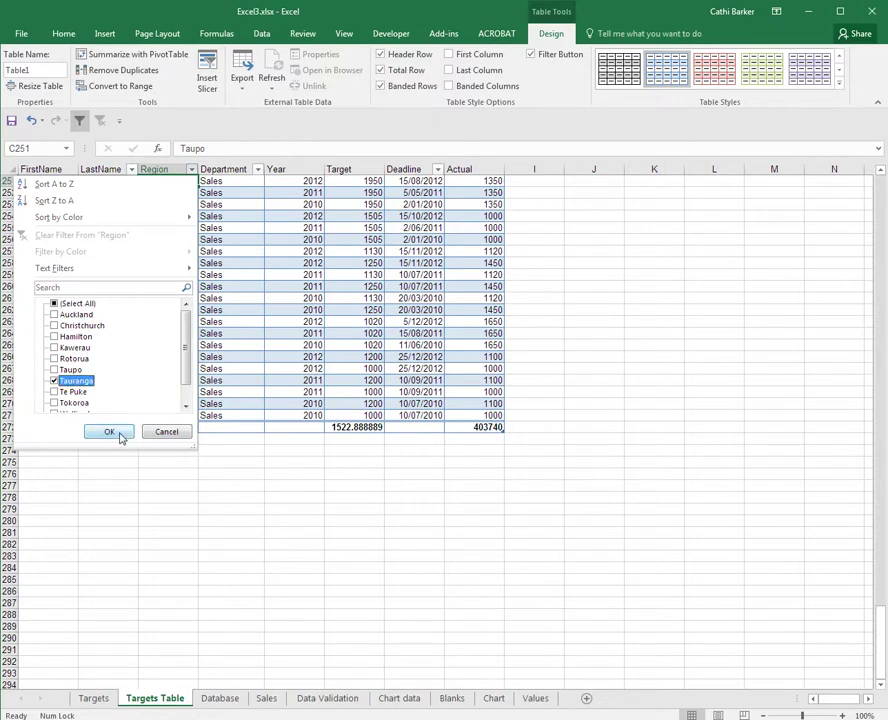
click(112, 432)
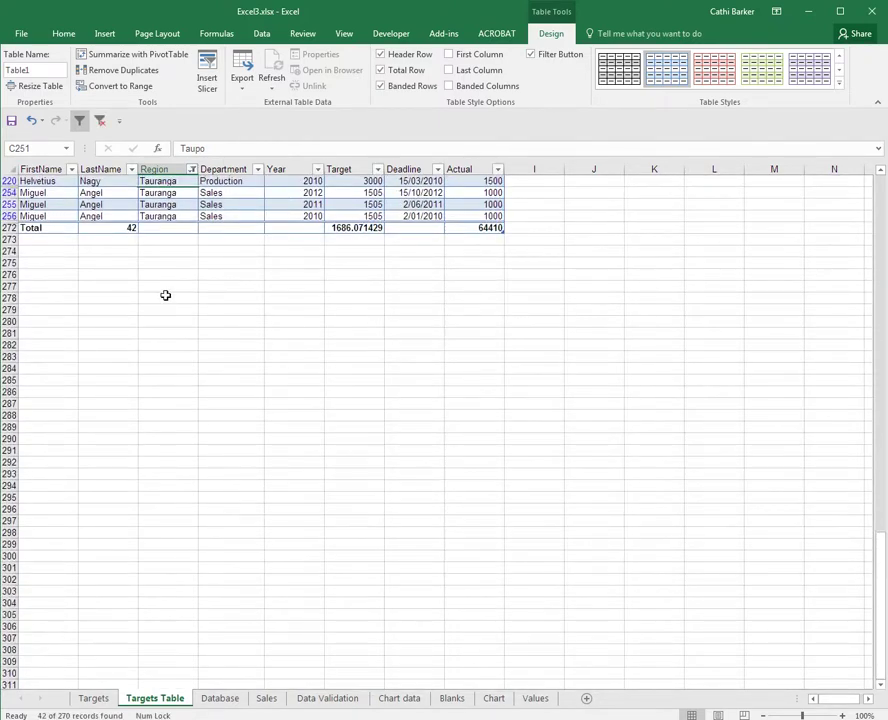
Check the LastName, Target and Actual totals for the filtered Tauranga rows.
click(129, 229)
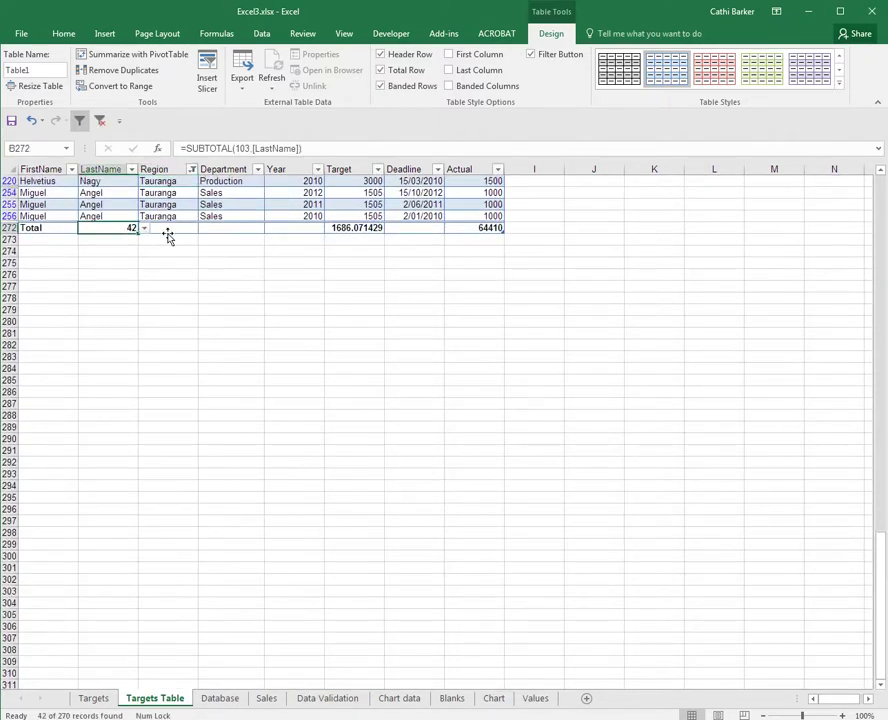
click(360, 233)
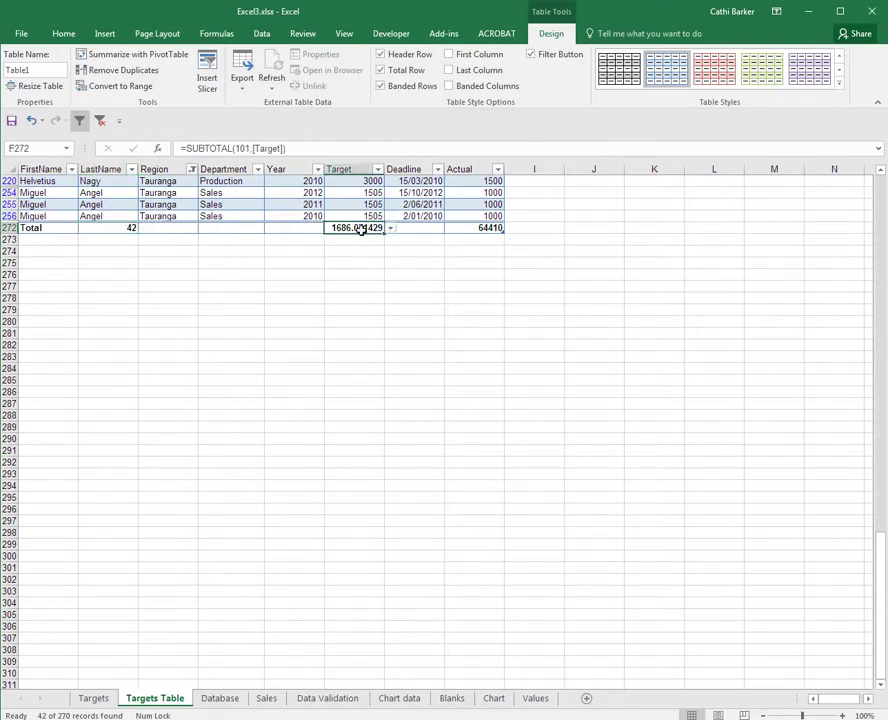
click(476, 227)
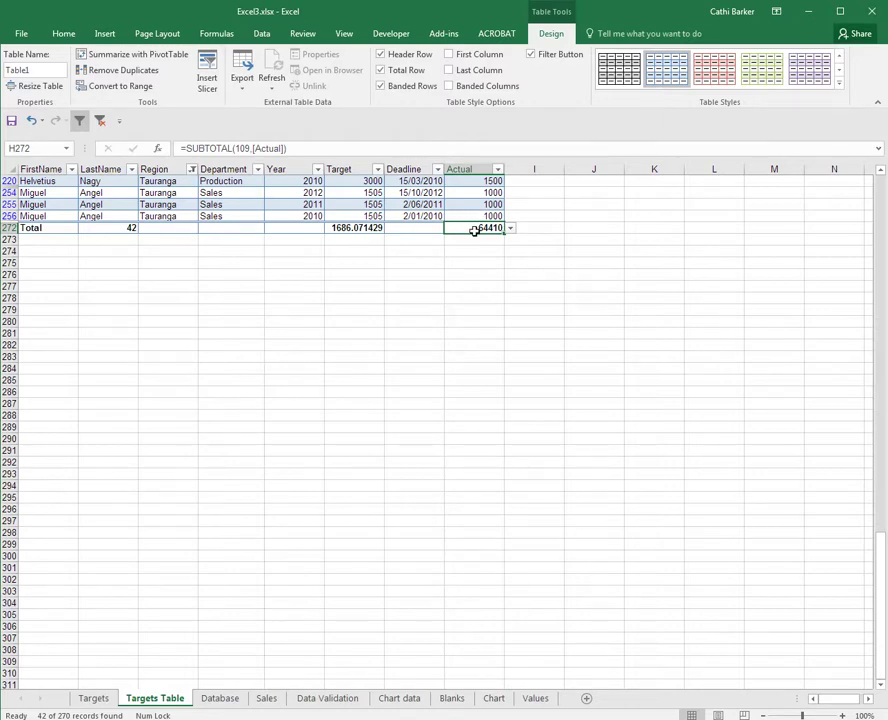
Clear the Region filter and recheck the Target, Actual and LastName totals for the whole table.
click(101, 122)
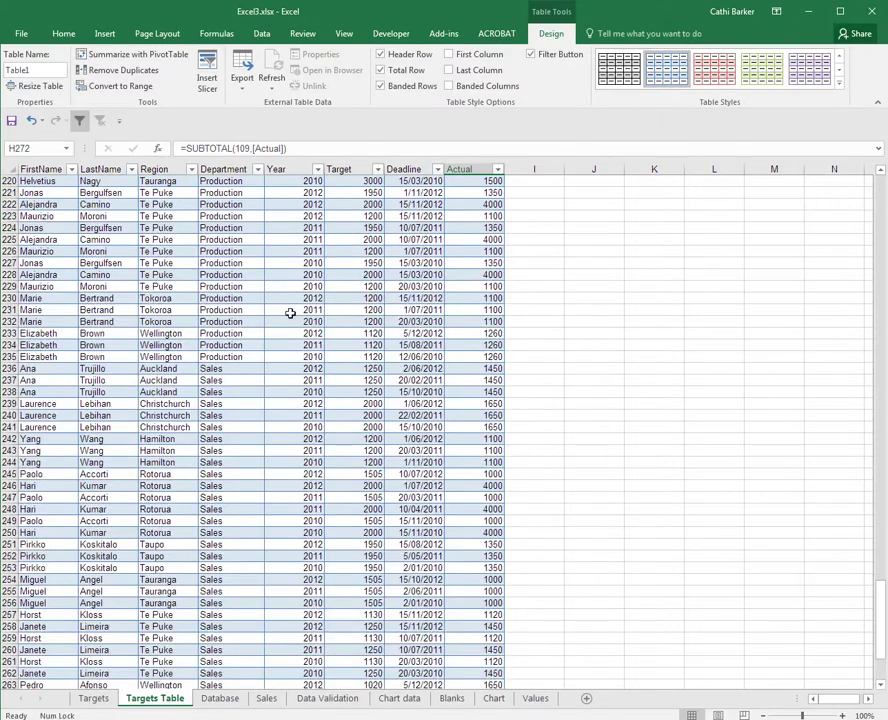
click(302, 320)
key(ctrl+Down)
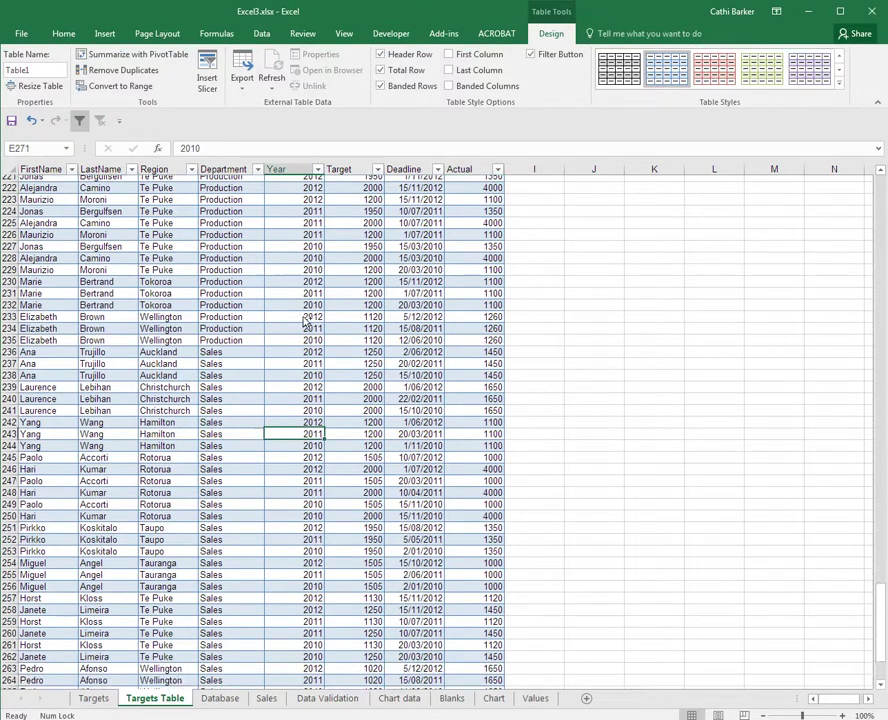
scroll(302, 316, down, 5)
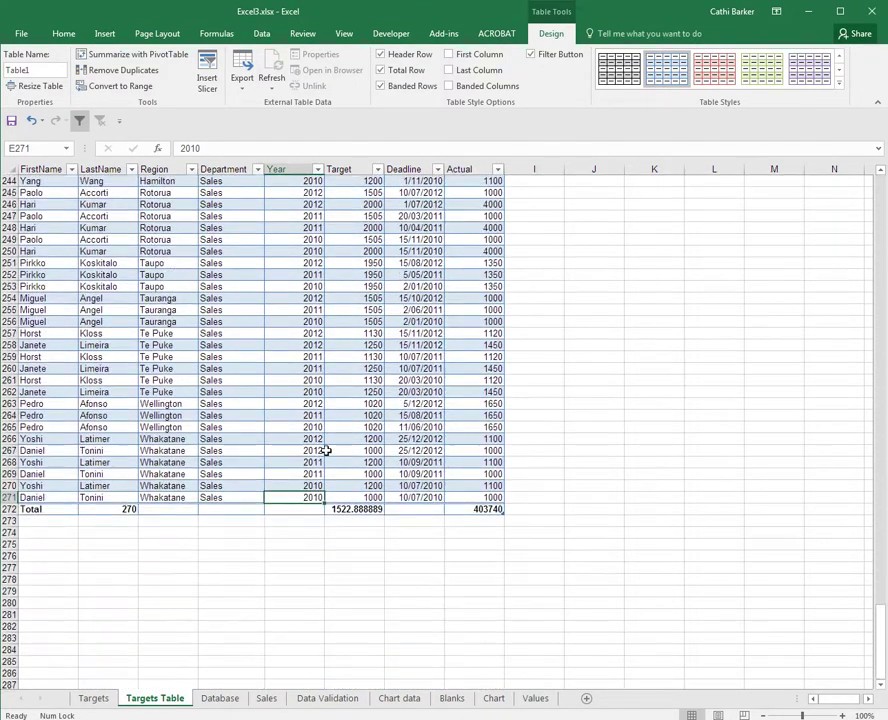
click(372, 511)
click(470, 510)
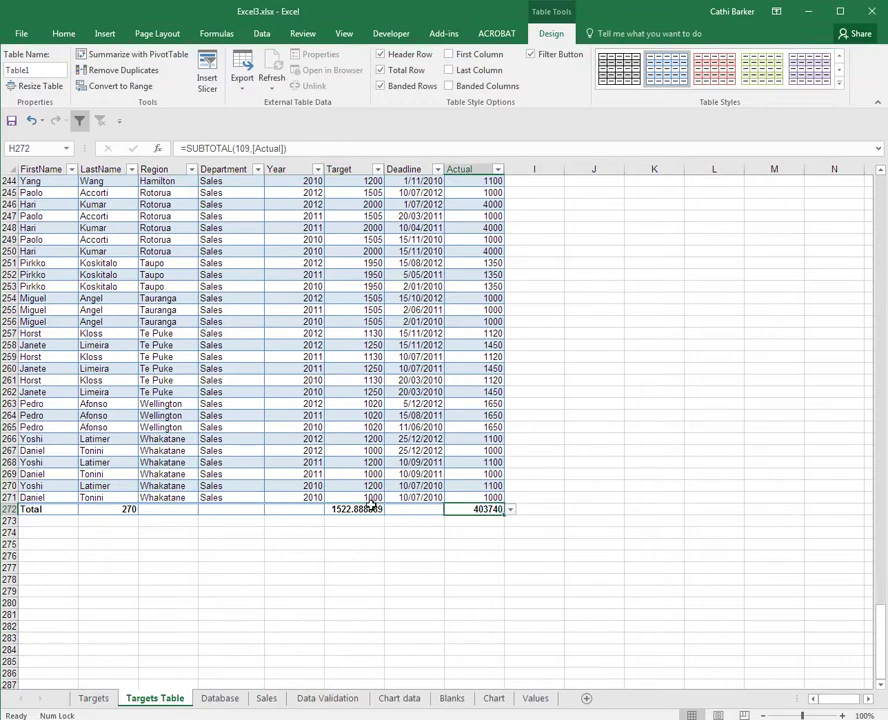
click(372, 509)
click(127, 508)
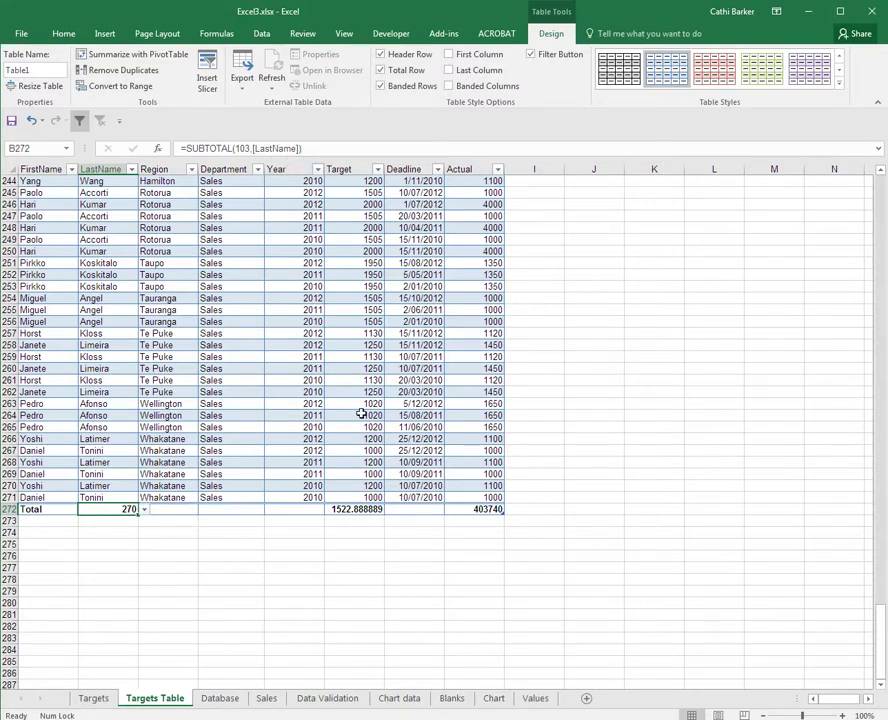
click(364, 509)
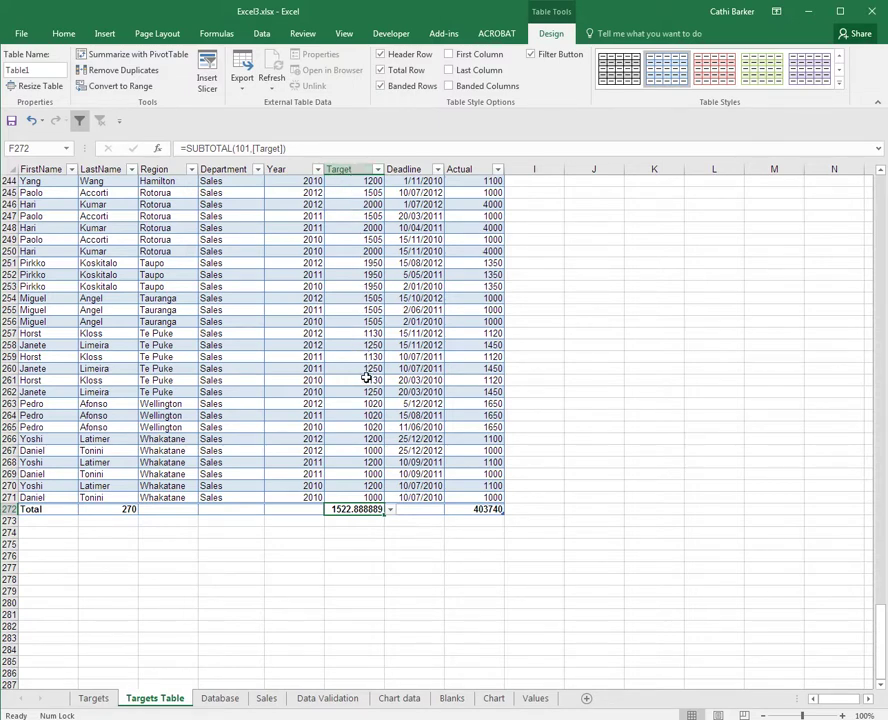
Rename the table from the start of the sheet as TargetTable.
key(ctrl+Home)
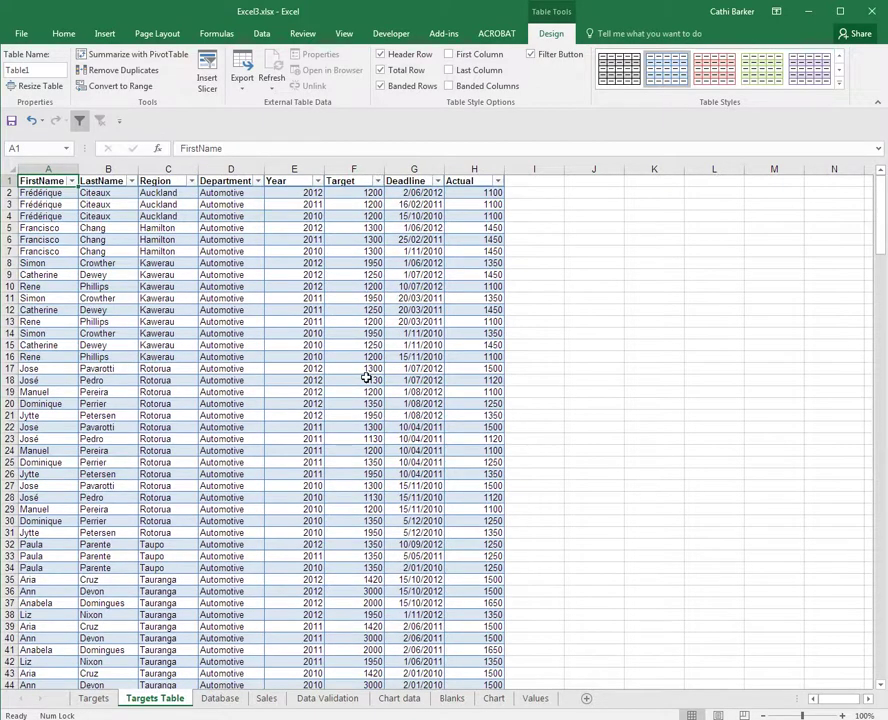
click(44, 251)
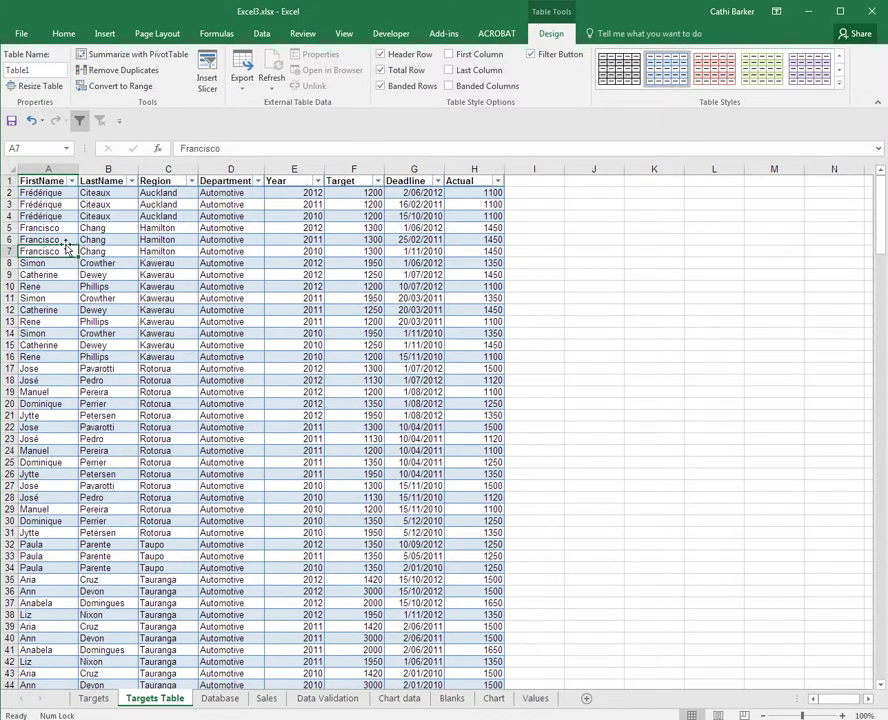
drag(43, 71, 13, 69)
click(40, 69)
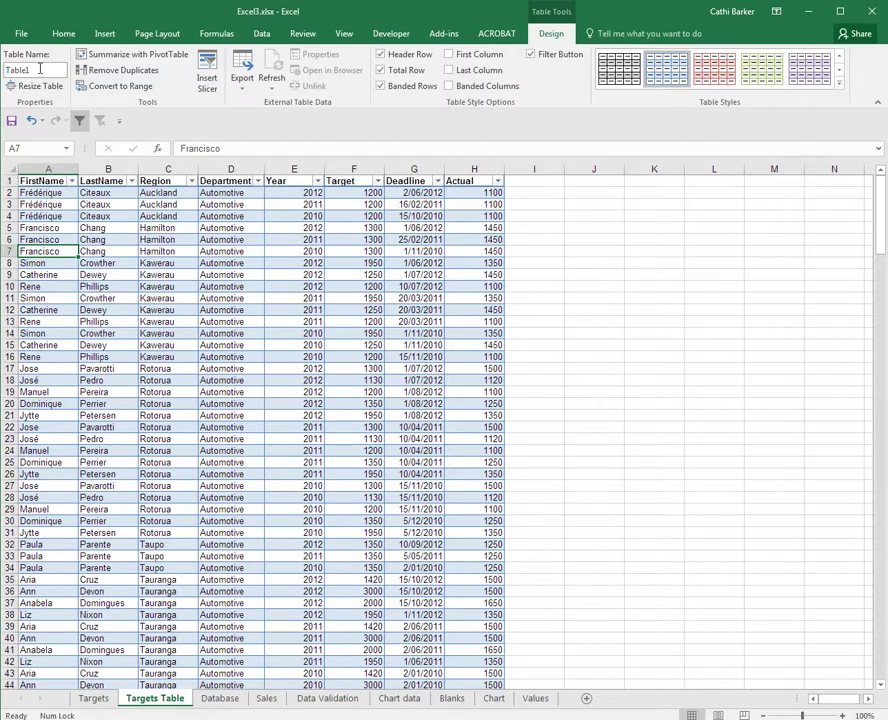
key(BackSpace)
text(Target)
key(Return)
Review the table's FirstName, LastName and Region column headers.
click(50, 181)
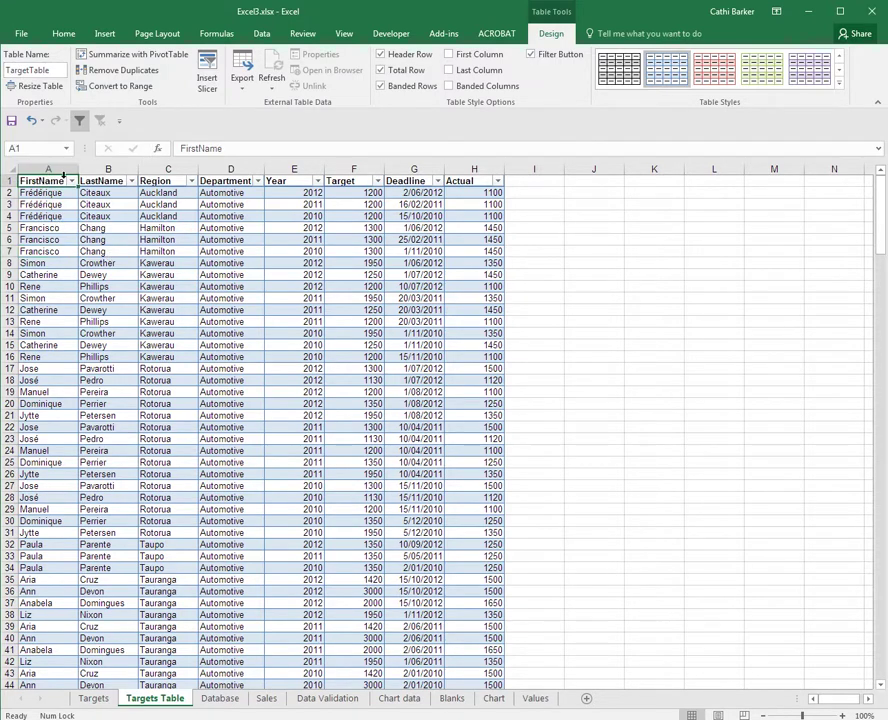
click(96, 182)
click(166, 182)
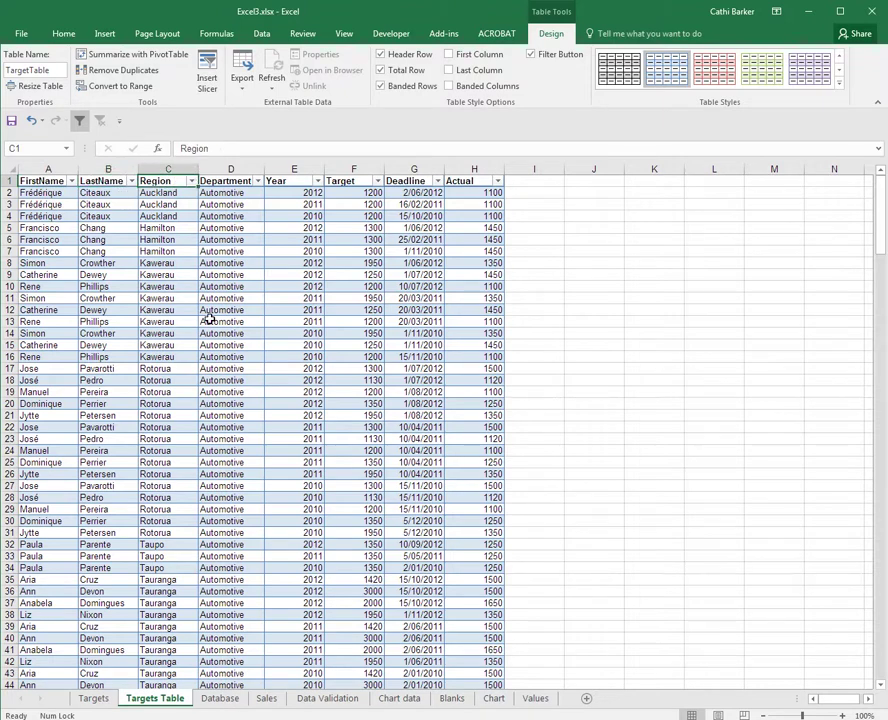